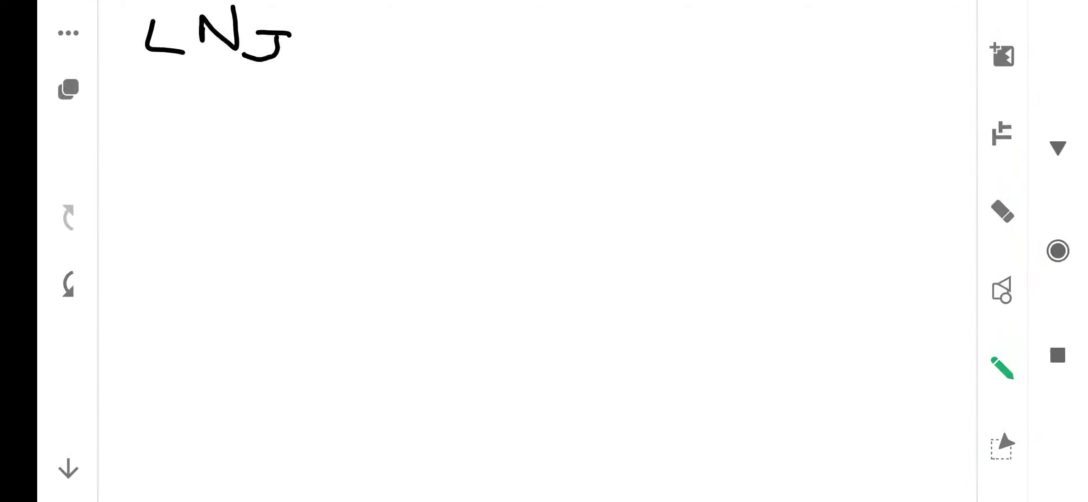
Finish handwriting 'LNJPIT' on the cover page
mouse_move(312, 44)
left_mouse_down()
mouse_move(312, 68)
mouse_move(385, 43)
mouse_move(370, 68)
left_mouse_up()
left_click_drag(374, 68, 337, 67)
mouse_move(395, 48)
left_mouse_down()
mouse_move(431, 48)
mouse_move(420, 75)
left_mouse_up()
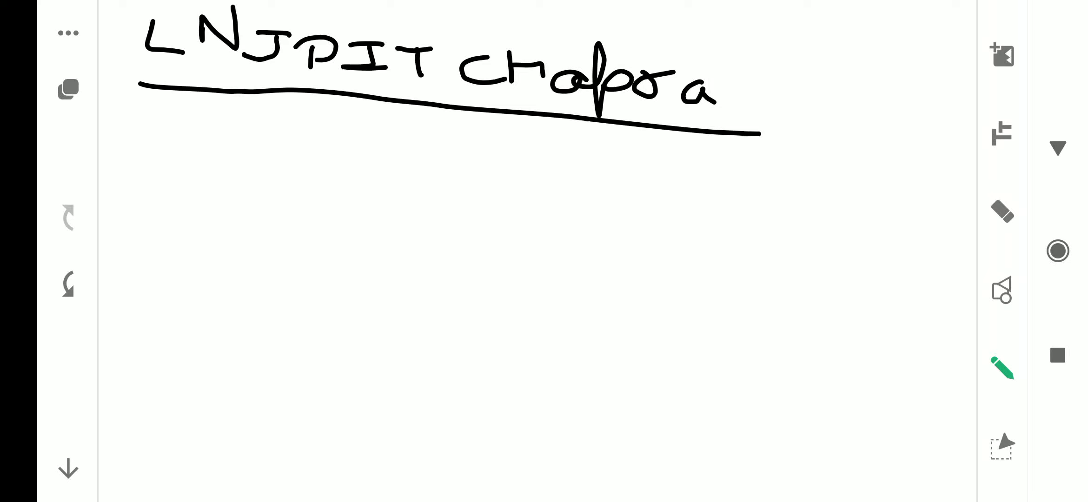
Write 'Civil Dept.' below the underlined college name
mouse_move(244, 137)
left_mouse_down()
mouse_move(191, 158)
mouse_move(277, 177)
mouse_move(325, 151)
left_mouse_up()
left_click(276, 148)
left_click(350, 172)
left_click(353, 143)
left_click_drag(393, 134, 419, 184)
left_click_drag(496, 162, 498, 189)
mouse_move(466, 148)
left_mouse_down()
mouse_move(493, 148)
mouse_move(481, 194)
left_mouse_up()
left_click_drag(552, 183, 595, 198)
left_click_drag(607, 150, 603, 222)
left_click_drag(605, 183, 615, 203)
mouse_move(687, 158)
left_mouse_down()
mouse_move(679, 175)
mouse_move(709, 206)
left_mouse_up()
mouse_move(652, 180)
left_mouse_down()
mouse_move(686, 170)
mouse_move(720, 188)
left_mouse_up()
left_click(736, 229)
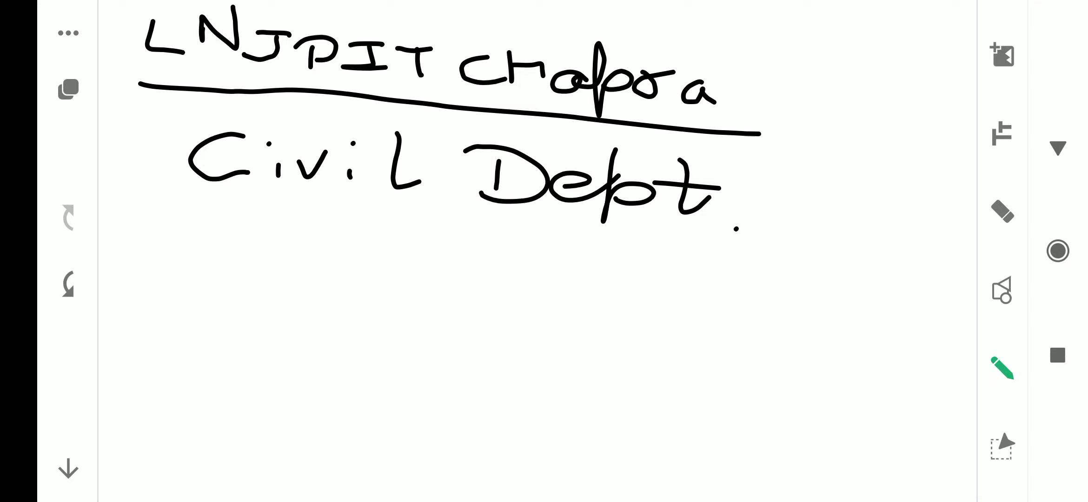
Write 'Geotechnical Engineering I' beneath Civil Dept
mouse_move(186, 276)
left_mouse_down()
mouse_move(176, 271)
mouse_move(265, 260)
mouse_move(328, 312)
mouse_move(387, 311)
mouse_move(462, 266)
left_mouse_up()
left_click_drag(428, 314, 549, 313)
left_click(498, 276)
mouse_move(581, 308)
left_mouse_down()
mouse_move(568, 323)
mouse_move(645, 270)
mouse_move(660, 320)
left_mouse_up()
left_click_drag(321, 268, 464, 262)
mouse_move(399, 388)
left_mouse_down()
mouse_move(359, 415)
mouse_move(465, 402)
mouse_move(459, 464)
mouse_move(544, 409)
left_mouse_up()
mouse_move(532, 389)
left_mouse_down()
mouse_move(519, 444)
mouse_move(705, 396)
mouse_move(769, 425)
mouse_move(739, 490)
left_mouse_up()
left_click(753, 402)
left_click_drag(867, 398, 920, 394)
left_click_drag(894, 399, 882, 443)
left_click_drag(850, 443, 918, 449)
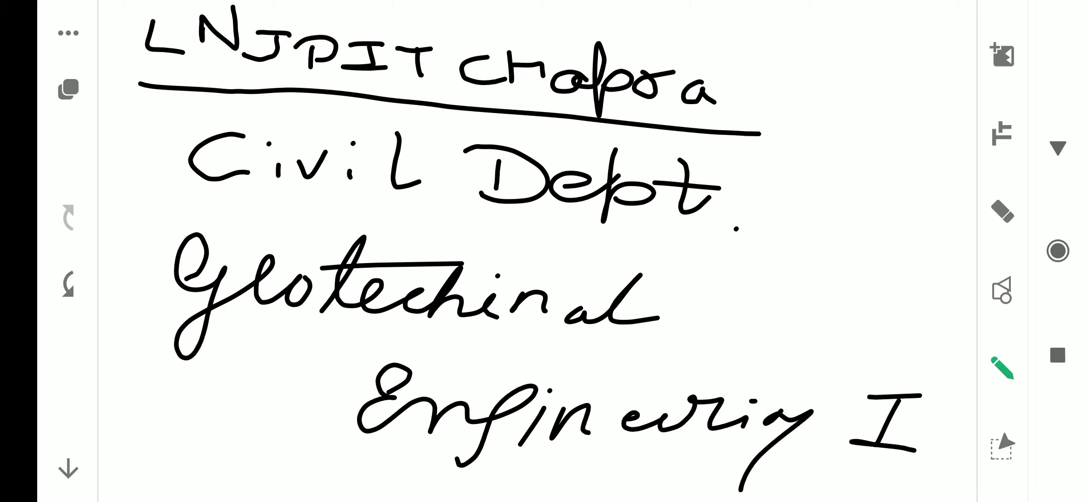
left_click(68, 32)
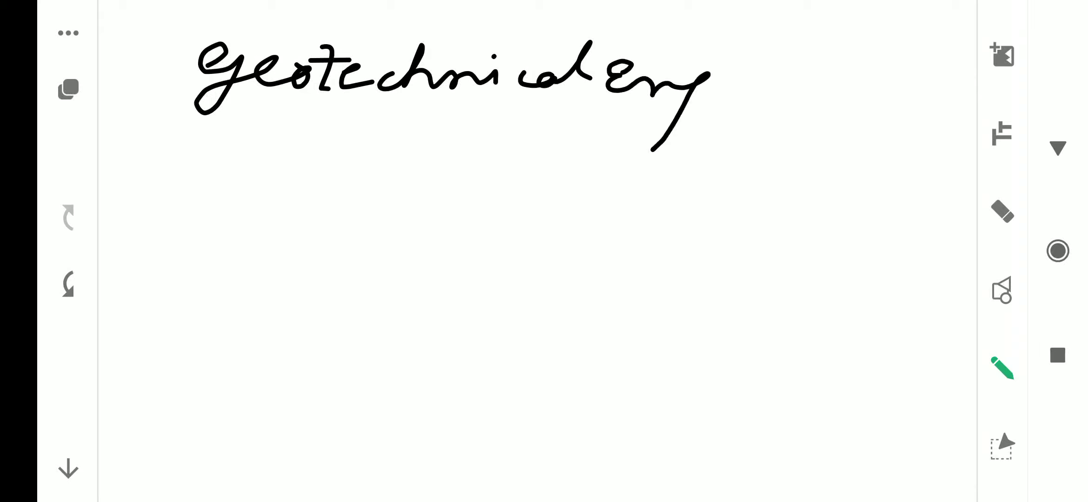
Complete the page title as 'Geotechnical Engineering I'
left_click(722, 73)
mouse_move(717, 88)
left_mouse_down()
mouse_move(711, 103)
mouse_move(839, 88)
mouse_move(895, 99)
mouse_move(822, 186)
left_mouse_up()
left_click(848, 83)
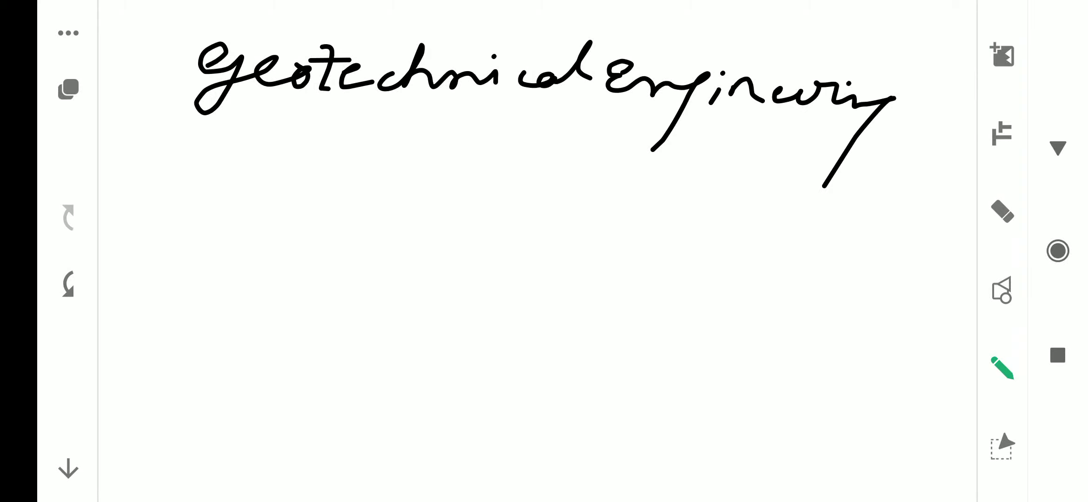
left_click_drag(937, 100, 969, 95)
mouse_move(956, 98)
left_mouse_down()
mouse_move(945, 136)
mouse_move(969, 138)
left_mouse_up()
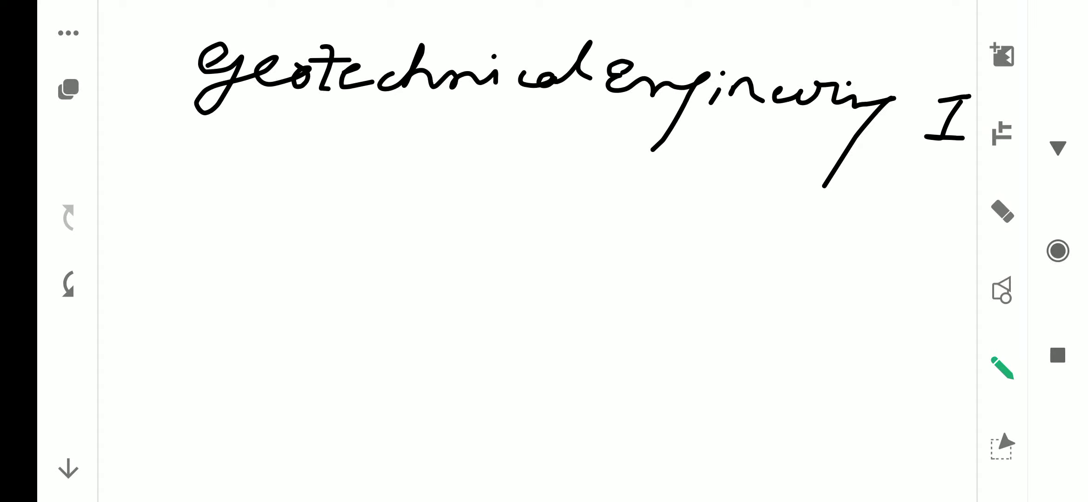
Write '5th semester' below the title
left_click_drag(314, 142, 246, 180)
mouse_move(344, 134)
left_mouse_down()
mouse_move(338, 157)
mouse_move(348, 143)
mouse_move(391, 158)
left_mouse_up()
mouse_move(443, 162)
left_mouse_down()
mouse_move(420, 199)
mouse_move(490, 189)
mouse_move(524, 201)
mouse_move(646, 201)
mouse_move(642, 174)
left_mouse_up()
left_click_drag(653, 189, 709, 180)
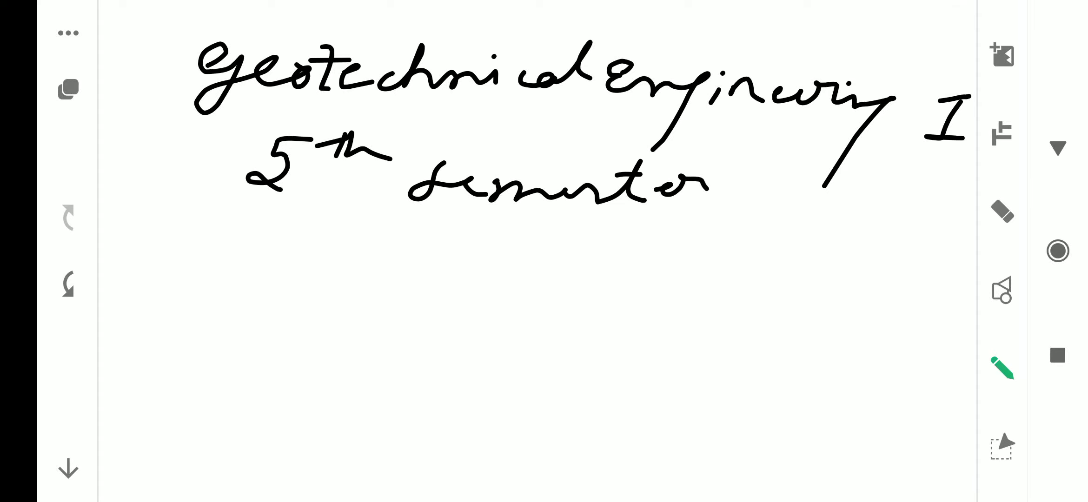
Write the course code 'PCC-CE304' on the next line
mouse_move(200, 268)
left_mouse_down()
mouse_move(185, 305)
mouse_move(239, 255)
mouse_move(199, 278)
left_mouse_up()
left_click_drag(300, 281, 299, 321)
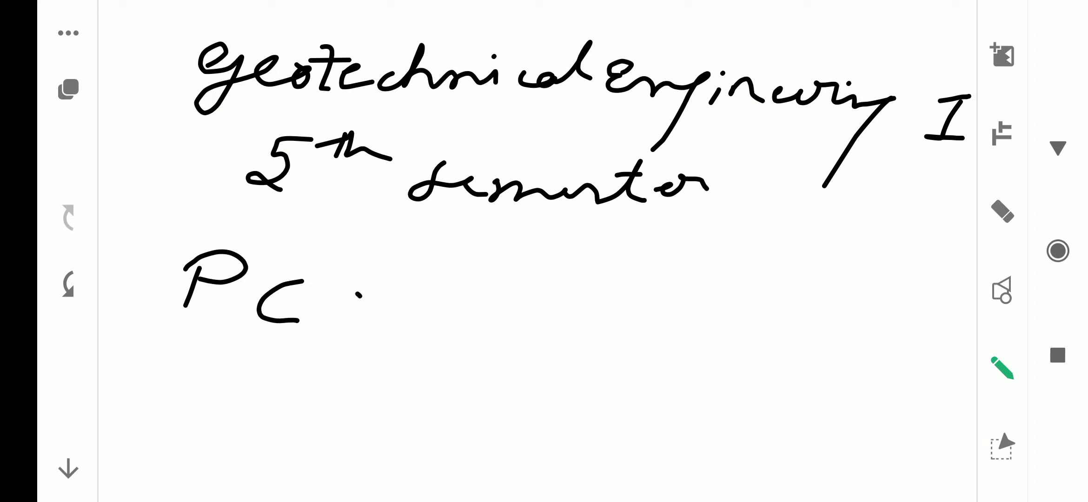
mouse_move(360, 294)
left_mouse_down()
mouse_move(367, 327)
mouse_move(434, 318)
left_mouse_up()
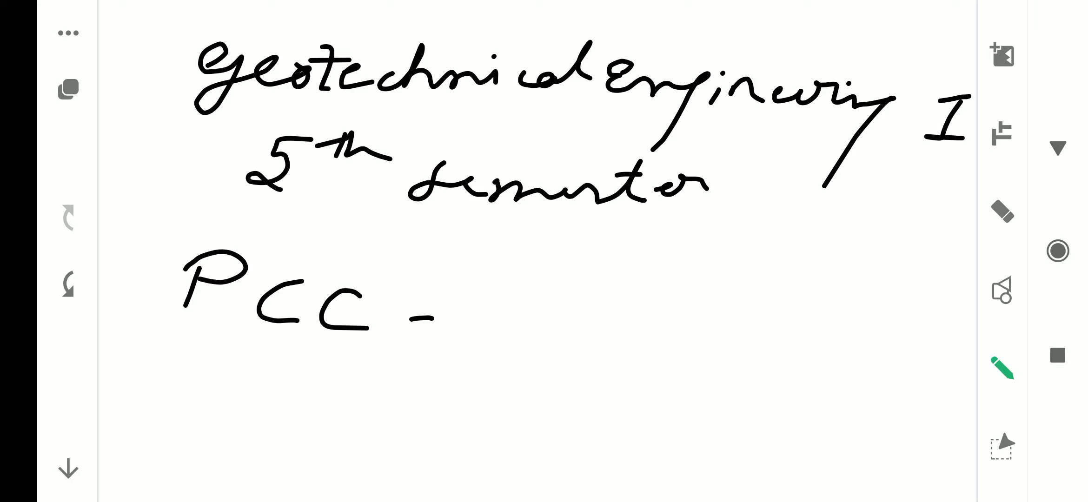
left_click_drag(517, 312, 520, 343)
mouse_move(557, 304)
left_mouse_down()
mouse_move(542, 347)
mouse_move(590, 303)
left_mouse_up()
left_click_drag(557, 325, 585, 324)
left_click_drag(541, 355, 574, 353)
left_click_drag(608, 317, 602, 364)
left_click_drag(673, 332, 671, 334)
mouse_move(729, 309)
left_mouse_down()
mouse_move(755, 333)
mouse_move(736, 378)
left_mouse_up()
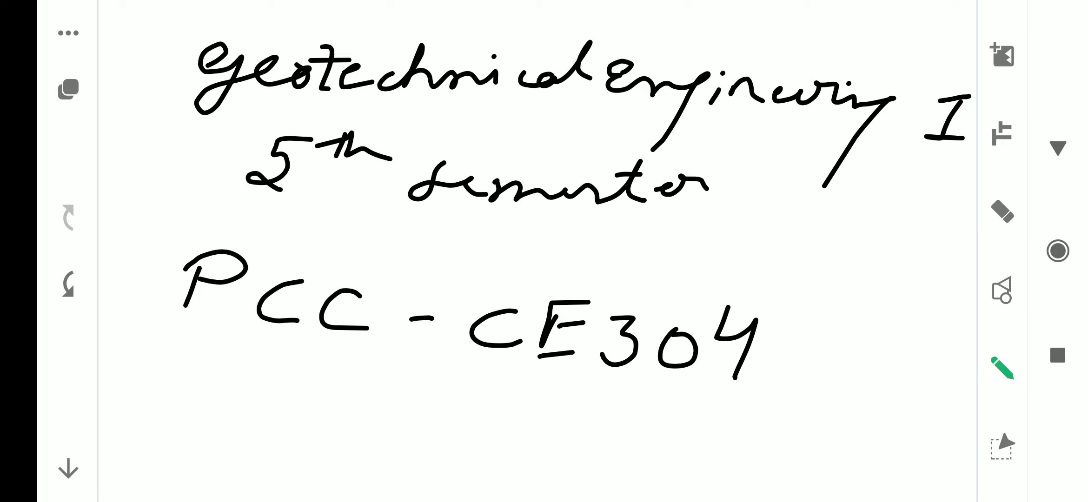
Write the credits line '3-0-2 (4)' at the bottom
mouse_move(275, 395)
left_mouse_down()
mouse_move(290, 417)
mouse_move(277, 443)
left_mouse_up()
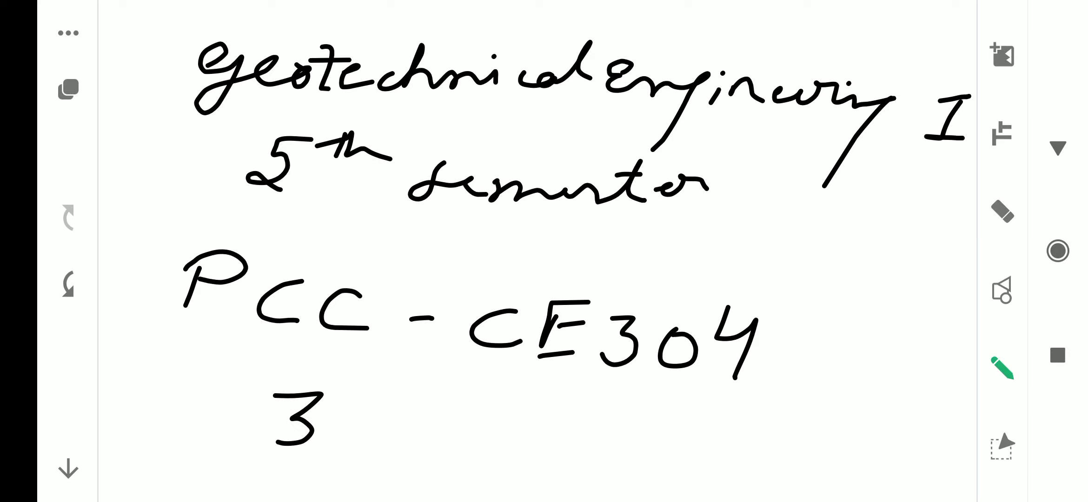
left_click_drag(355, 429, 413, 429)
mouse_move(510, 425)
left_mouse_down()
mouse_move(684, 435)
mouse_move(740, 464)
left_mouse_up()
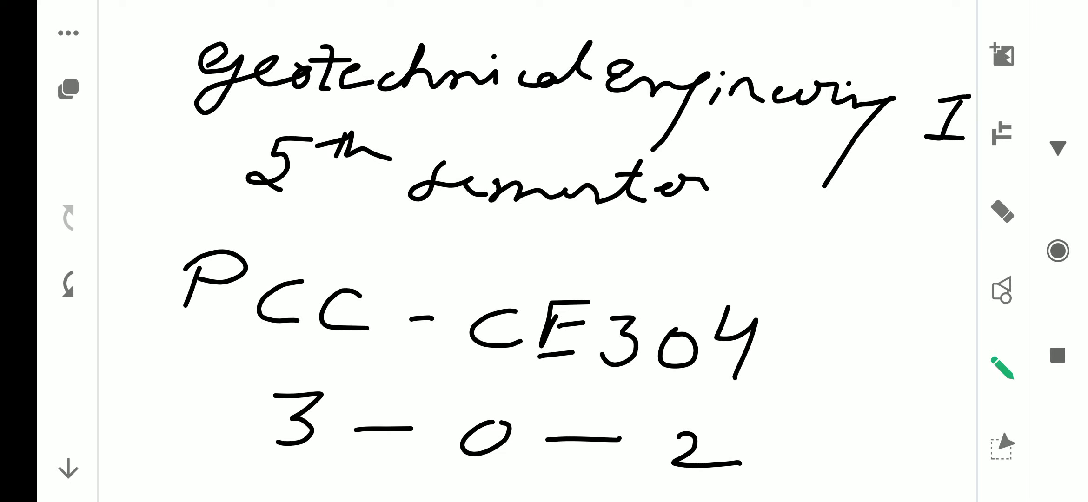
mouse_move(866, 424)
left_mouse_down()
mouse_move(844, 492)
mouse_move(905, 443)
left_mouse_up()
left_click_drag(838, 410, 823, 500)
left_click_drag(919, 410, 912, 498)
left_click(68, 89)
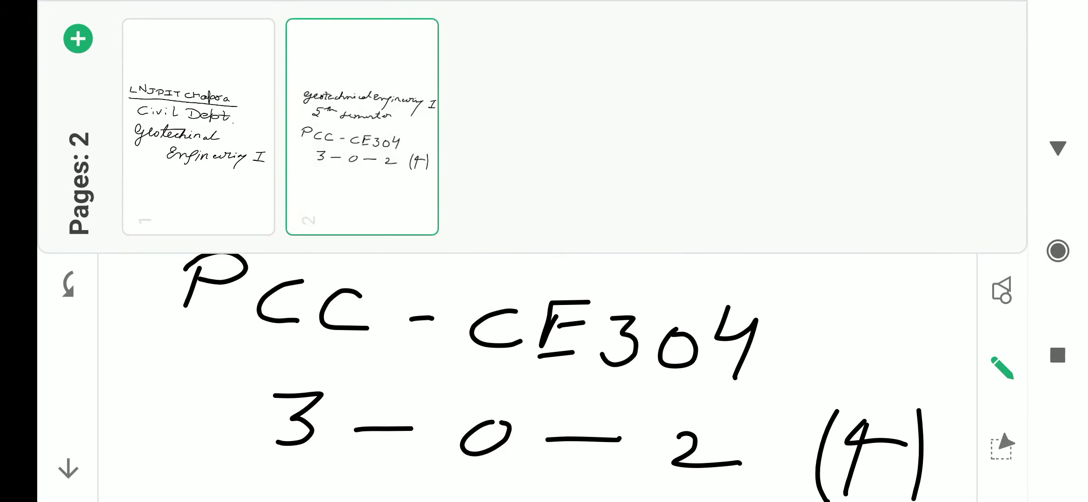
Add a blank page 3 to the board
left_click(77, 38)
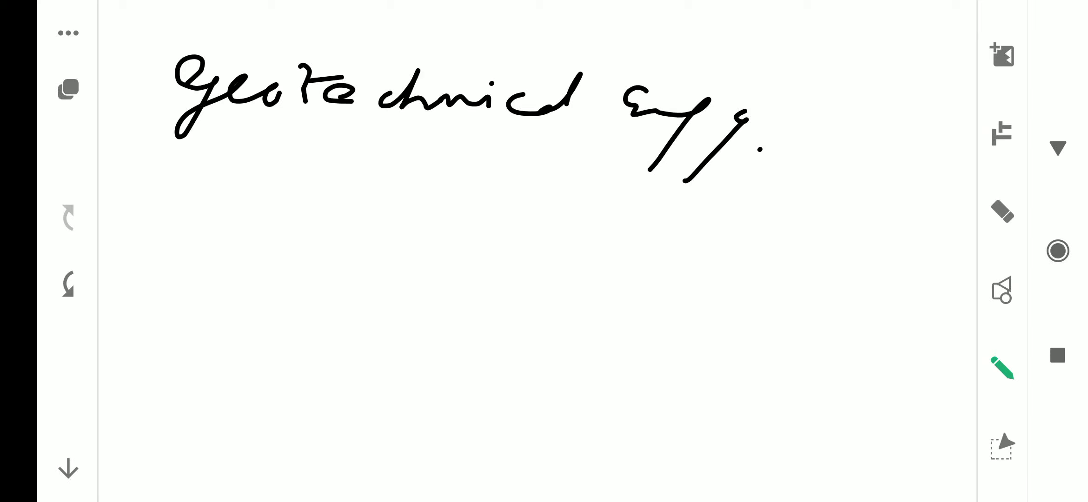
Underline the heading and write 'Soil Mechanics' beneath it
left_click_drag(204, 172, 762, 168)
mouse_move(281, 211)
left_mouse_down()
mouse_move(270, 256)
mouse_move(311, 255)
mouse_move(341, 277)
left_mouse_up()
left_click(350, 230)
mouse_move(372, 223)
left_mouse_down()
mouse_move(379, 278)
mouse_move(465, 236)
mouse_move(536, 272)
left_mouse_up()
mouse_move(581, 255)
left_mouse_down()
mouse_move(565, 265)
mouse_move(650, 255)
mouse_move(775, 272)
left_mouse_up()
left_click(735, 235)
Write 'Soil Engg.' on the next line and box in all the text
left_click_drag(274, 352, 223, 401)
left_click_drag(301, 379, 340, 366)
left_click_drag(370, 328, 344, 383)
mouse_move(454, 337)
left_mouse_down()
mouse_move(435, 351)
mouse_move(468, 364)
mouse_move(551, 350)
left_mouse_up()
left_click_drag(526, 359, 487, 420)
left_click_drag(575, 364, 537, 413)
left_click(626, 380)
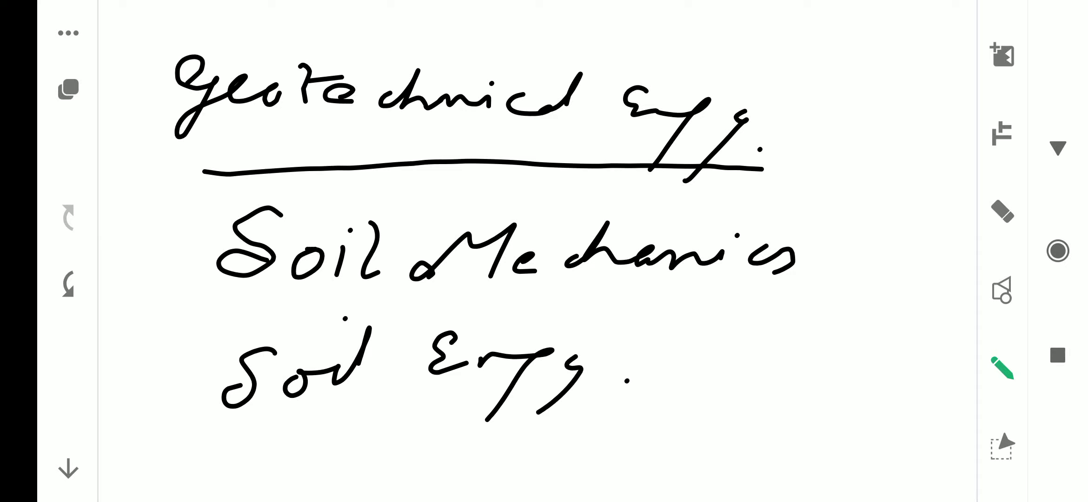
mouse_move(132, 59)
left_mouse_down()
mouse_move(158, 445)
mouse_move(822, 407)
mouse_move(830, 87)
left_mouse_up()
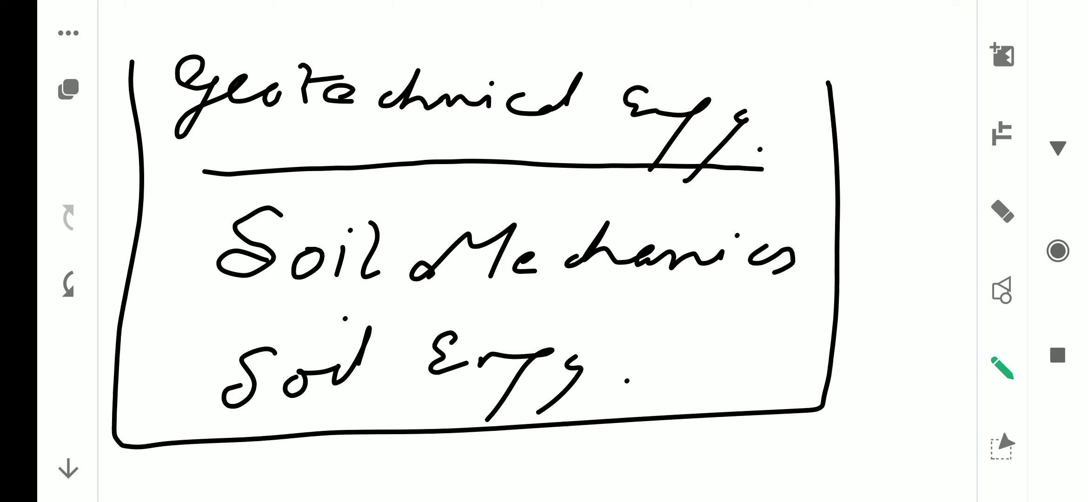
left_click(68, 88)
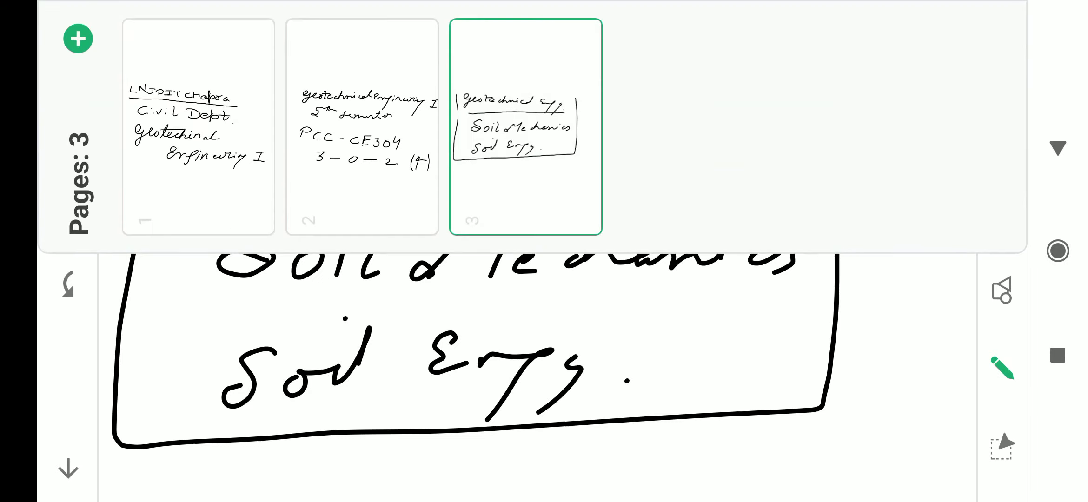
Add a blank page 4 to the board
left_click(78, 39)
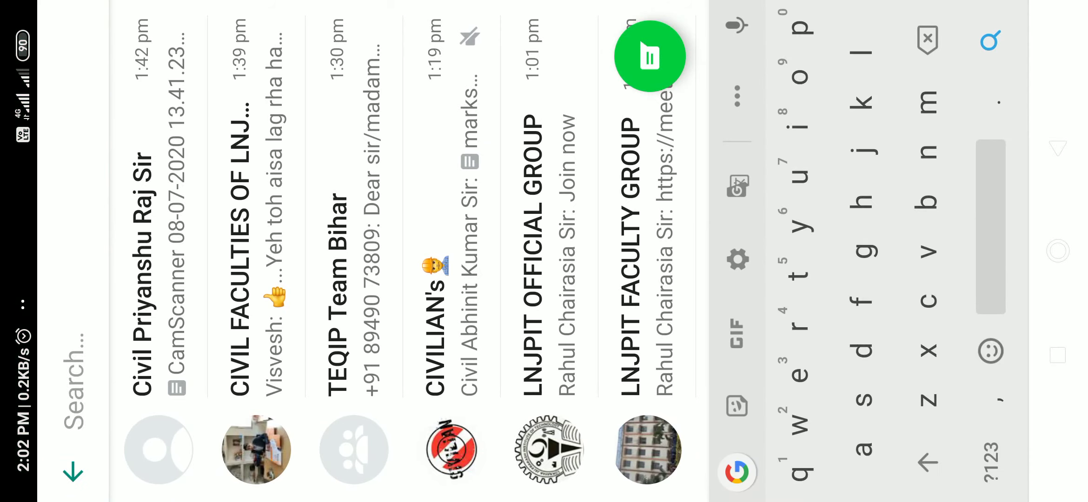
Find the chat by number and review the shared Geotechnical course file PDF
left_click(990, 451)
type("850")
left_click(204, 298)
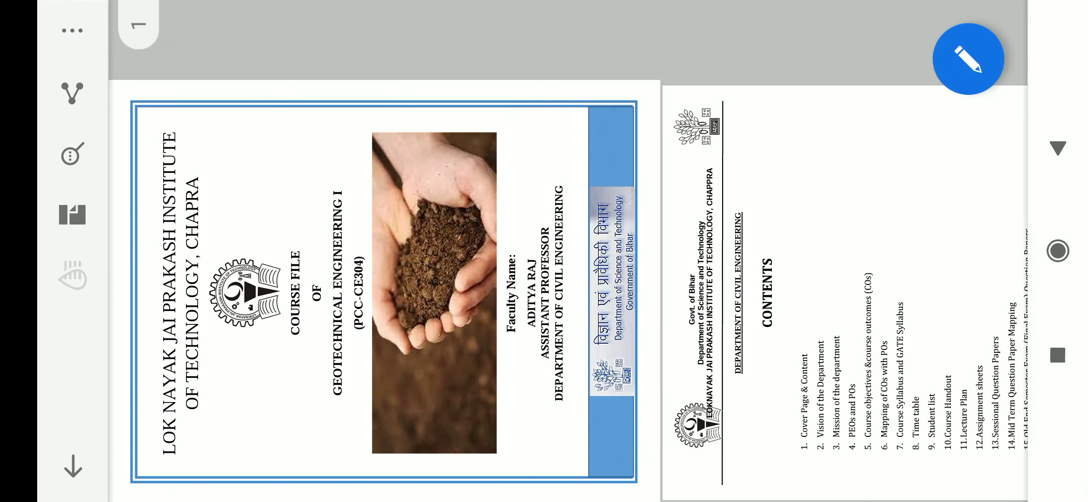
left_click(1057, 354)
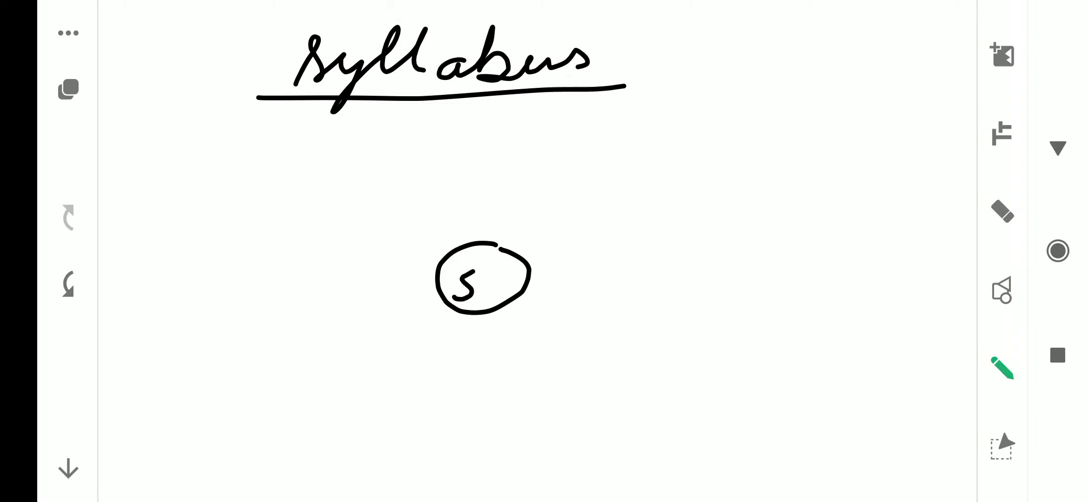
Add a dot after the S inside the circle on the Syllabus page
left_click(487, 283)
Complete the circled label as S.M and draw six spokes radiating from it
mouse_move(501, 268)
left_mouse_down()
mouse_move(500, 289)
mouse_move(519, 276)
left_mouse_up()
left_click_drag(308, 194, 442, 257)
left_click_drag(524, 298, 682, 366)
left_click_drag(531, 263, 613, 199)
left_click_drag(444, 309, 346, 371)
left_click_drag(532, 281, 671, 278)
left_click_drag(437, 287, 279, 293)
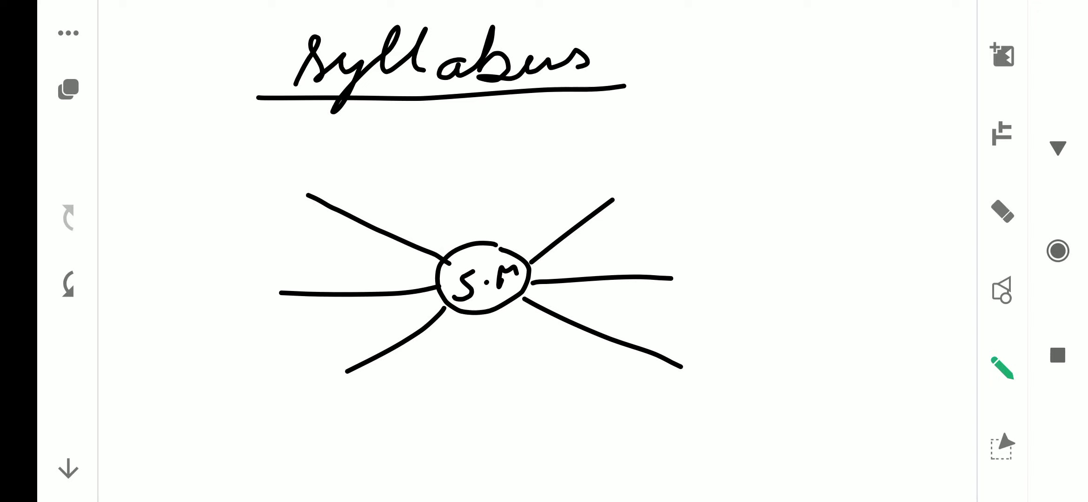
Write 'Intro.' at the end of the upper-right spoke
mouse_move(629, 158)
left_mouse_down()
mouse_move(664, 153)
mouse_move(659, 187)
mouse_move(715, 183)
left_mouse_up()
left_click_drag(699, 172, 762, 163)
left_click(791, 182)
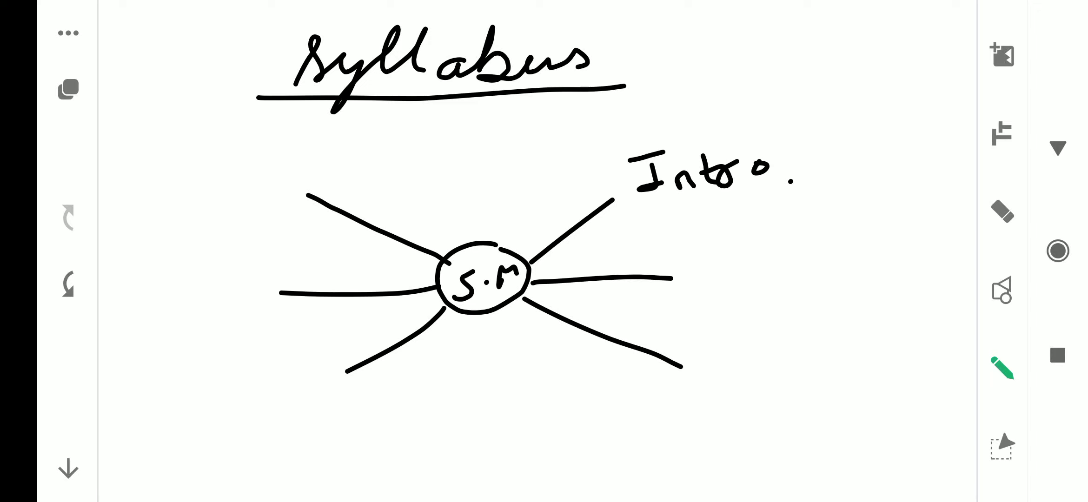
Write 'Plasticity' by the right spoke, erasing a wrong letter
mouse_move(712, 265)
left_mouse_down()
mouse_move(710, 291)
mouse_move(839, 300)
left_mouse_up()
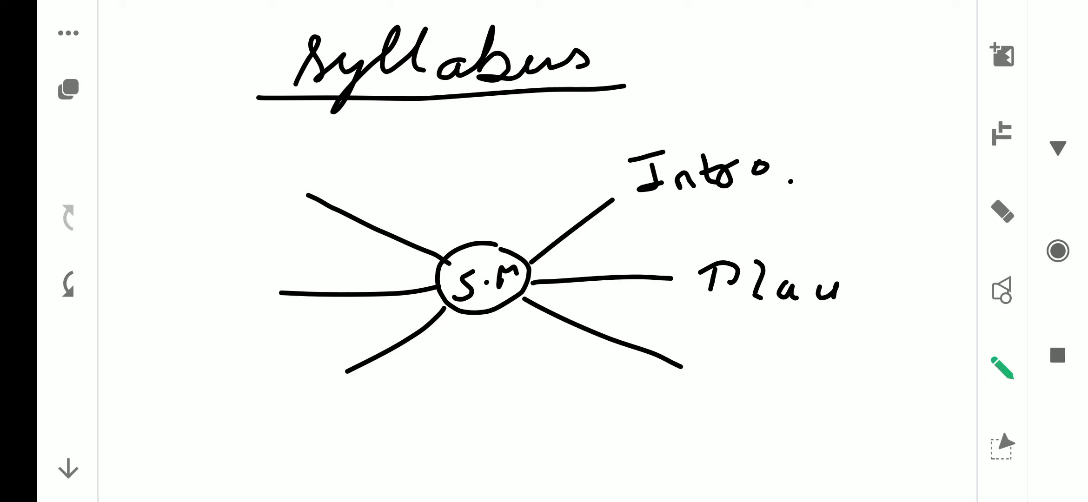
left_click(1002, 211)
left_click_drag(833, 284, 816, 315)
left_click(1002, 367)
left_click_drag(823, 293, 804, 314)
left_click_drag(841, 277, 850, 322)
mouse_move(831, 299)
left_mouse_down()
mouse_move(853, 298)
mouse_move(860, 324)
mouse_move(900, 310)
mouse_move(919, 351)
left_mouse_up()
left_click(868, 296)
Write 'Permeability' below the lower-right spoke
mouse_move(675, 412)
left_mouse_down()
mouse_move(667, 444)
mouse_move(712, 422)
mouse_move(709, 449)
mouse_move(725, 440)
mouse_move(758, 449)
left_mouse_up()
mouse_move(756, 446)
left_mouse_down()
mouse_move(775, 432)
mouse_move(805, 446)
mouse_move(918, 443)
mouse_move(948, 412)
mouse_move(908, 500)
left_mouse_up()
left_click(896, 439)
left_click_drag(942, 432, 953, 430)
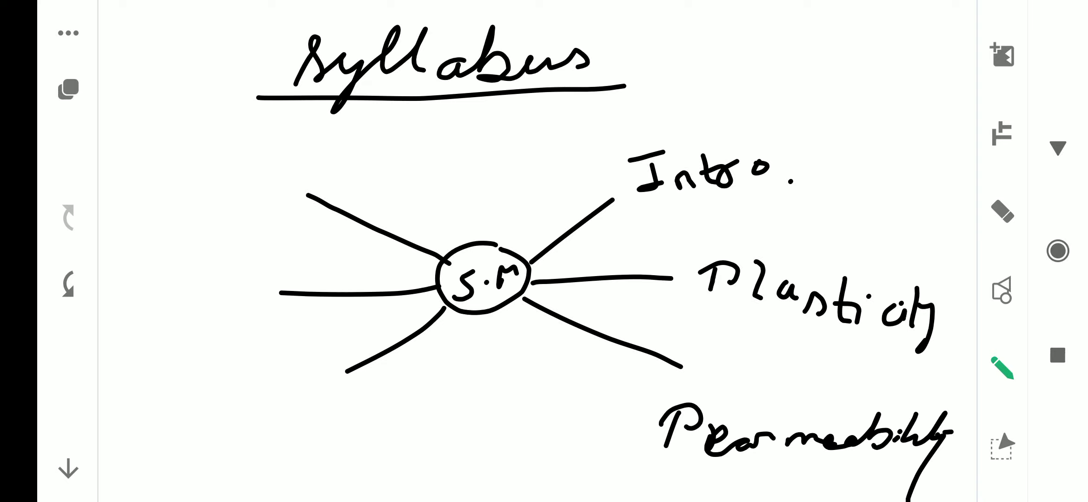
Write 'E.S.P.' below the lower-left spoke
mouse_move(300, 400)
left_mouse_down()
mouse_move(270, 417)
mouse_move(282, 436)
left_mouse_up()
left_click(325, 422)
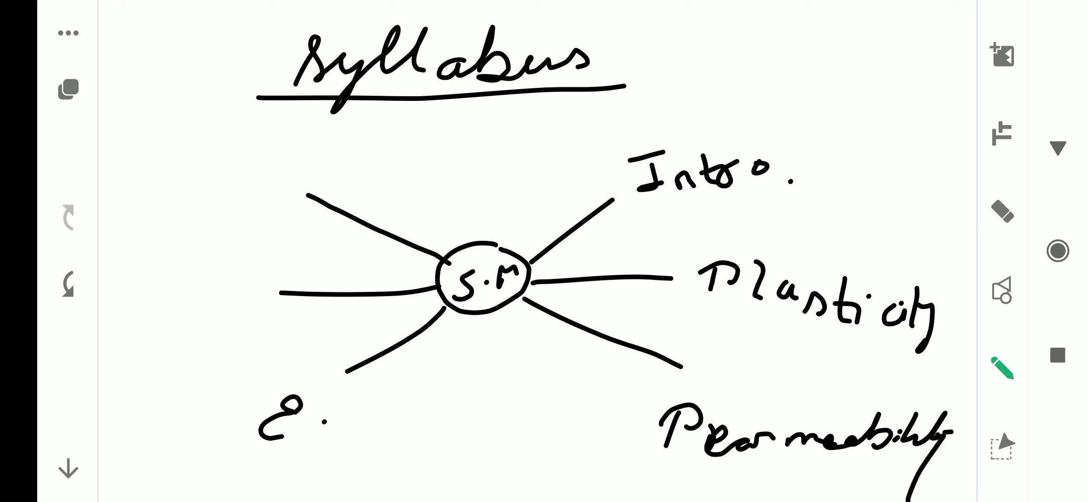
left_click_drag(371, 419, 344, 450)
left_click(388, 441)
mouse_move(419, 419)
left_mouse_down()
mouse_move(410, 453)
mouse_move(420, 436)
left_mouse_up()
left_click(452, 452)
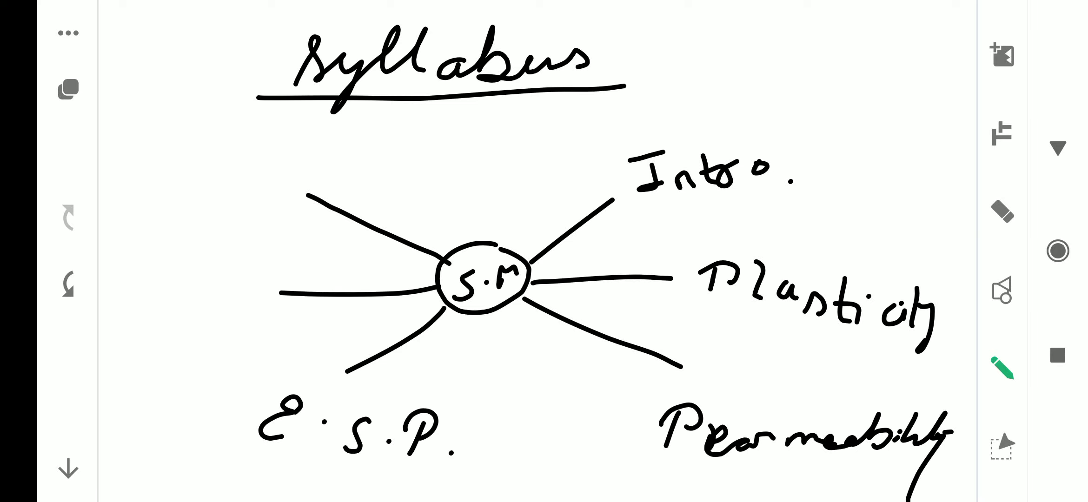
Write 'Compaction' beside the left spoke
mouse_move(156, 257)
left_mouse_down()
mouse_move(136, 255)
mouse_move(154, 286)
left_mouse_up()
mouse_move(176, 266)
left_mouse_down()
mouse_move(169, 284)
mouse_move(181, 265)
mouse_move(209, 286)
mouse_move(241, 286)
left_mouse_up()
left_click(199, 271)
left_click_drag(245, 253, 226, 322)
left_click_drag(228, 281, 293, 289)
mouse_move(316, 249)
left_mouse_down()
mouse_move(311, 284)
mouse_move(335, 267)
mouse_move(357, 279)
left_mouse_up()
left_click(345, 258)
left_click_drag(357, 274, 386, 274)
Write the strain topic label at the upper-left spoke
mouse_move(230, 156)
left_mouse_down()
mouse_move(189, 186)
mouse_move(238, 191)
mouse_move(260, 170)
left_mouse_up()
mouse_move(255, 173)
left_mouse_down()
mouse_move(272, 192)
mouse_move(327, 167)
mouse_move(391, 160)
mouse_move(423, 177)
left_mouse_up()
left_click(364, 170)
mouse_move(442, 153)
left_mouse_down()
mouse_move(437, 162)
mouse_move(481, 133)
left_mouse_up()
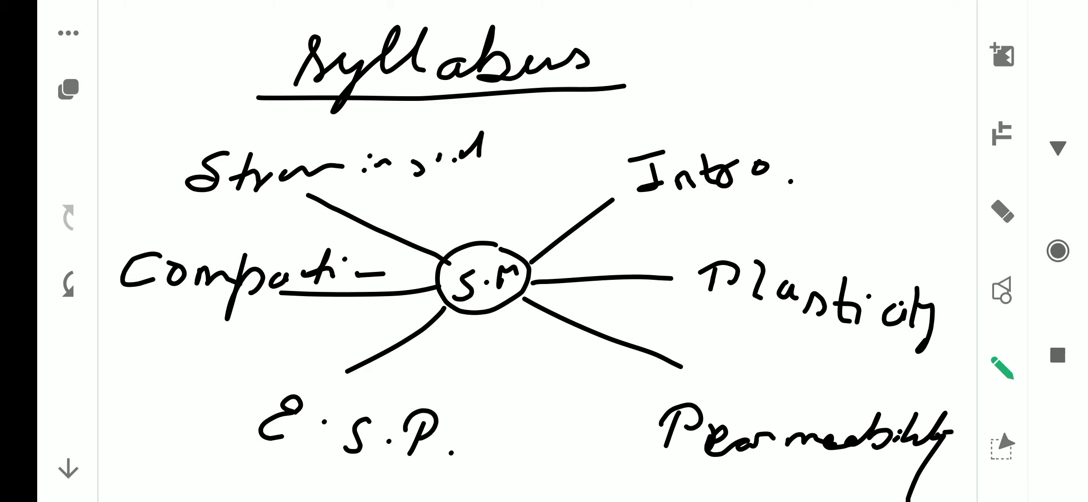
Number the six branches 1 to 6, starting from Intro
left_click_drag(743, 106, 774, 104)
left_click_drag(813, 239, 875, 228)
left_click(774, 383)
left_click_drag(772, 385, 775, 405)
mouse_move(790, 374)
left_mouse_down()
mouse_move(784, 417)
mouse_move(746, 420)
left_mouse_up()
mouse_move(466, 383)
left_mouse_down()
mouse_move(459, 414)
mouse_move(481, 384)
left_mouse_up()
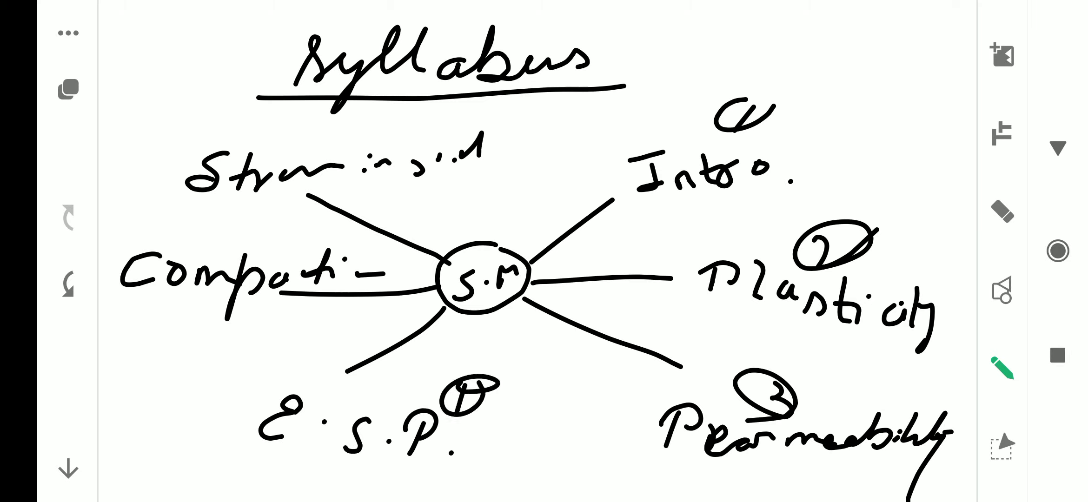
left_click_drag(185, 317, 176, 363)
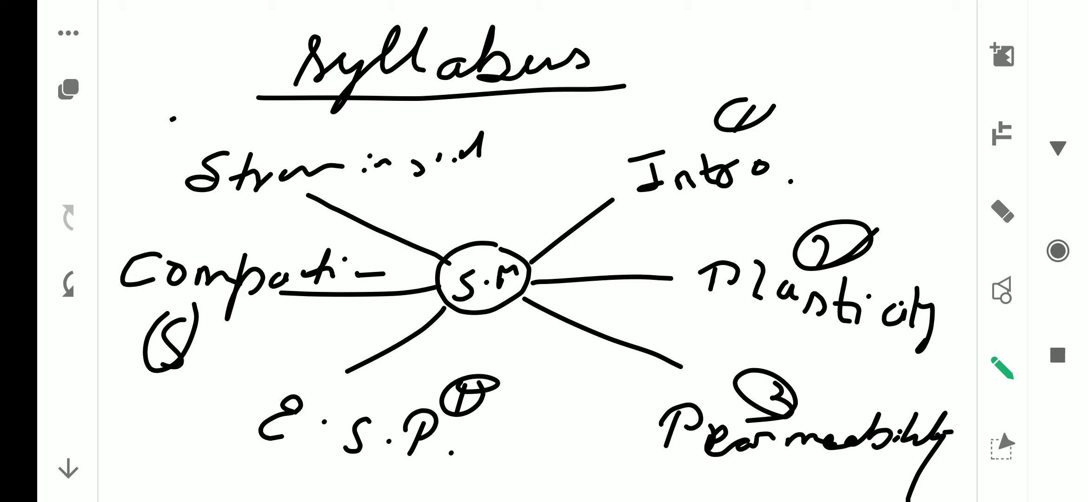
mouse_move(176, 110)
left_mouse_down()
mouse_move(151, 147)
mouse_move(100, 119)
left_mouse_up()
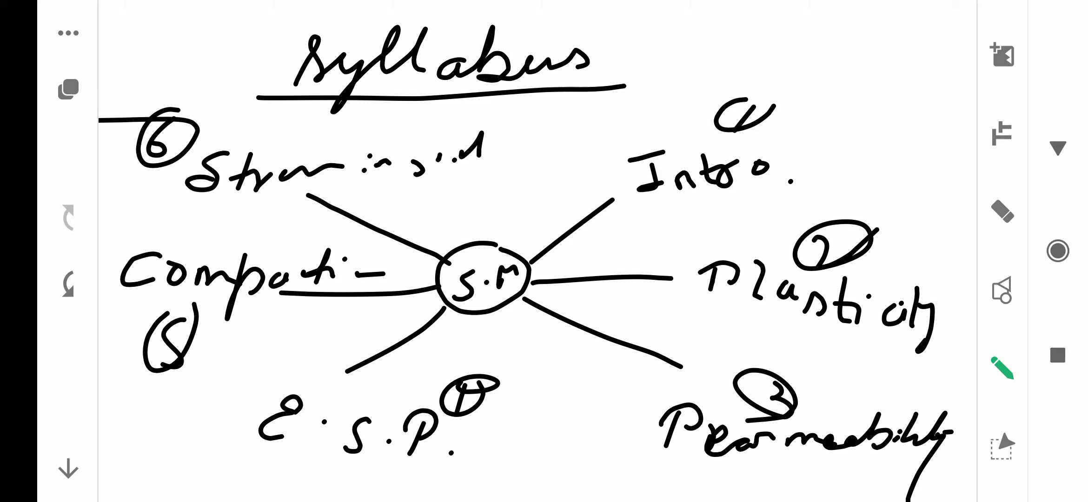
Add a fifth page and write the heading '6th sem G.E II'
left_click(68, 88)
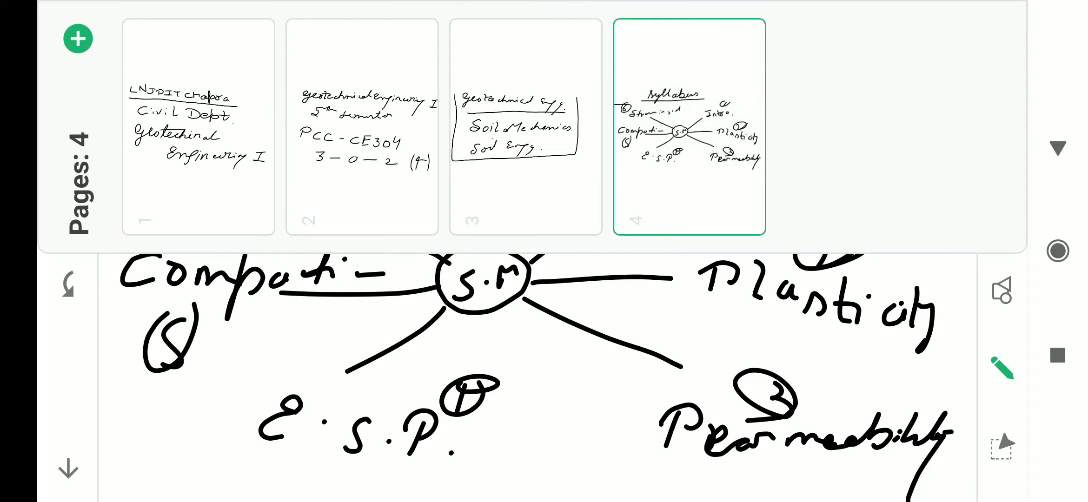
left_click(77, 38)
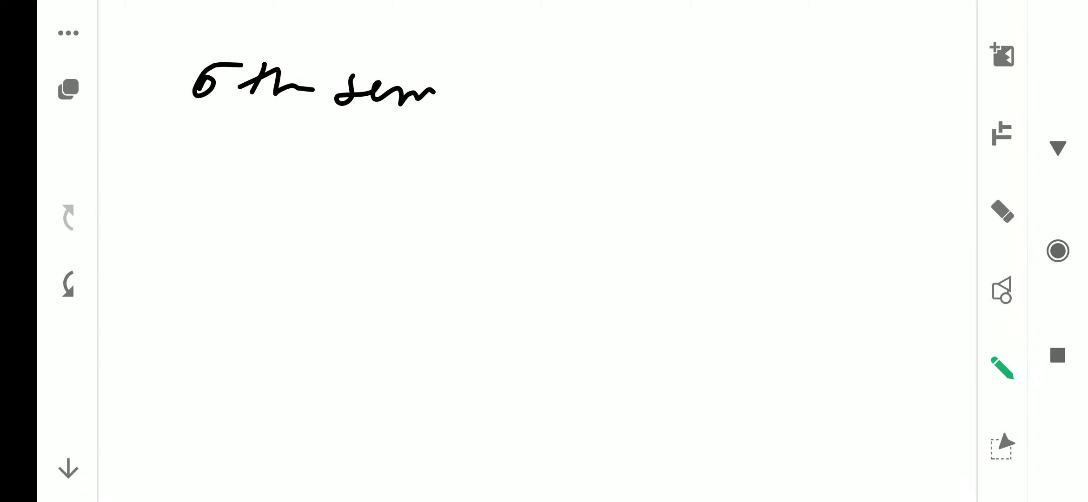
mouse_move(533, 102)
left_mouse_down()
mouse_move(527, 117)
mouse_move(542, 80)
left_mouse_up()
left_click(561, 114)
mouse_move(605, 94)
left_mouse_down()
mouse_move(594, 119)
mouse_move(635, 83)
left_mouse_up()
left_click_drag(601, 108, 632, 107)
left_click_drag(585, 129, 643, 120)
left_click_drag(704, 91, 685, 133)
left_click_drag(743, 103, 729, 136)
left_click_drag(687, 89, 774, 93)
left_click_drag(662, 139, 792, 140)
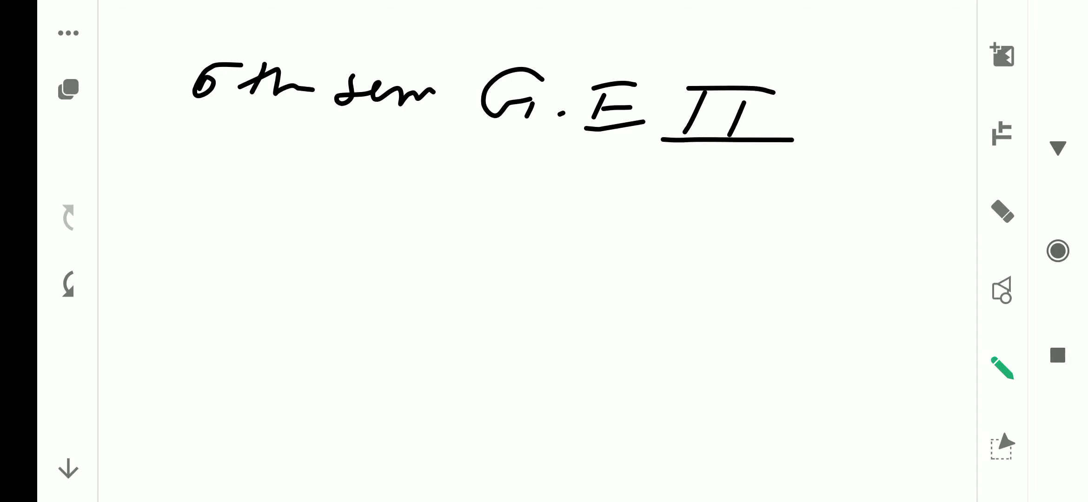
Handwrite 'Consolidation' as the first topic below the heading
mouse_move(274, 184)
left_mouse_down()
mouse_move(231, 189)
mouse_move(272, 224)
left_mouse_up()
mouse_move(316, 204)
left_mouse_down()
mouse_move(297, 213)
mouse_move(387, 223)
mouse_move(452, 168)
left_mouse_up()
left_click(415, 214)
left_click(474, 193)
mouse_move(448, 204)
left_mouse_down()
mouse_move(464, 214)
mouse_move(525, 167)
left_mouse_up()
mouse_move(544, 204)
left_mouse_down()
mouse_move(613, 194)
mouse_move(581, 184)
left_mouse_up()
left_click(630, 177)
mouse_move(610, 191)
left_mouse_down()
mouse_move(626, 210)
mouse_move(710, 203)
left_mouse_up()
Handwrite 'shear strength' on the next line
mouse_move(255, 286)
left_mouse_down()
mouse_move(259, 266)
mouse_move(293, 299)
mouse_move(367, 279)
mouse_move(447, 294)
left_mouse_up()
left_click_drag(423, 281, 510, 273)
mouse_move(518, 279)
left_mouse_down()
mouse_move(507, 293)
mouse_move(600, 265)
mouse_move(573, 334)
left_mouse_up()
mouse_move(652, 252)
left_mouse_down()
mouse_move(632, 293)
mouse_move(644, 255)
left_mouse_up()
left_click_drag(637, 283, 715, 281)
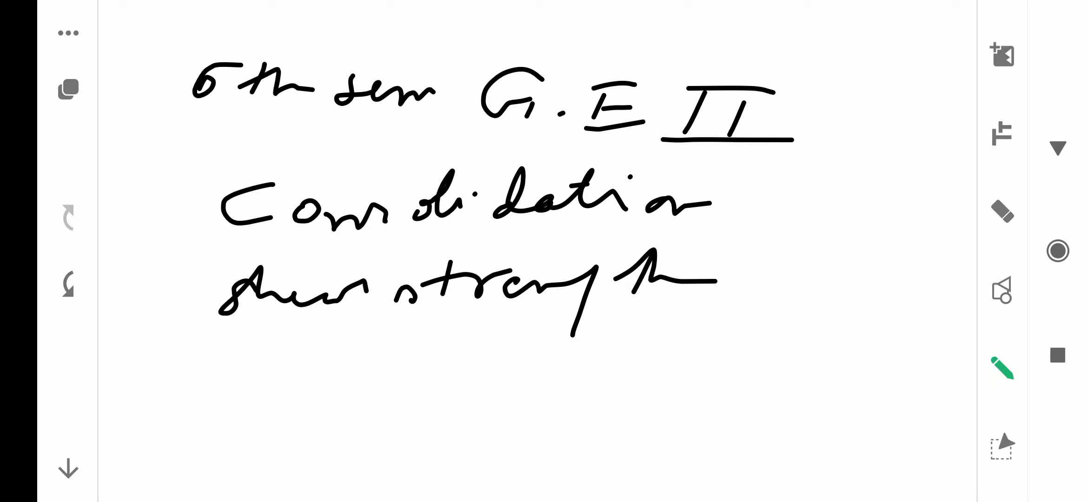
Handwrite 'Stability / slopes' as the third topic
left_click_drag(205, 396, 242, 394)
mouse_move(272, 340)
left_mouse_down()
mouse_move(284, 390)
mouse_move(274, 359)
left_mouse_up()
left_click_drag(321, 374, 319, 391)
mouse_move(327, 341)
left_mouse_down()
mouse_move(379, 383)
mouse_move(399, 367)
mouse_move(467, 362)
mouse_move(525, 323)
left_mouse_up()
left_click_drag(506, 357, 504, 422)
left_click_drag(513, 340, 534, 335)
left_click_drag(627, 317, 569, 415)
mouse_move(626, 381)
left_mouse_down()
mouse_move(733, 358)
mouse_move(733, 393)
left_mouse_up()
left_click_drag(759, 361, 857, 351)
Handwrite 'soil Exploration' on the bottom line
left_click_drag(254, 436, 235, 461)
left_click_drag(316, 430, 362, 430)
left_click_drag(387, 405, 382, 443)
left_click(347, 422)
mouse_move(450, 415)
left_mouse_down()
mouse_move(472, 445)
mouse_move(503, 453)
left_mouse_up()
left_click_drag(502, 427, 467, 466)
mouse_move(546, 415)
left_mouse_down()
mouse_move(519, 469)
mouse_move(668, 429)
mouse_move(748, 429)
mouse_move(768, 411)
left_mouse_up()
left_click_drag(788, 423, 852, 433)
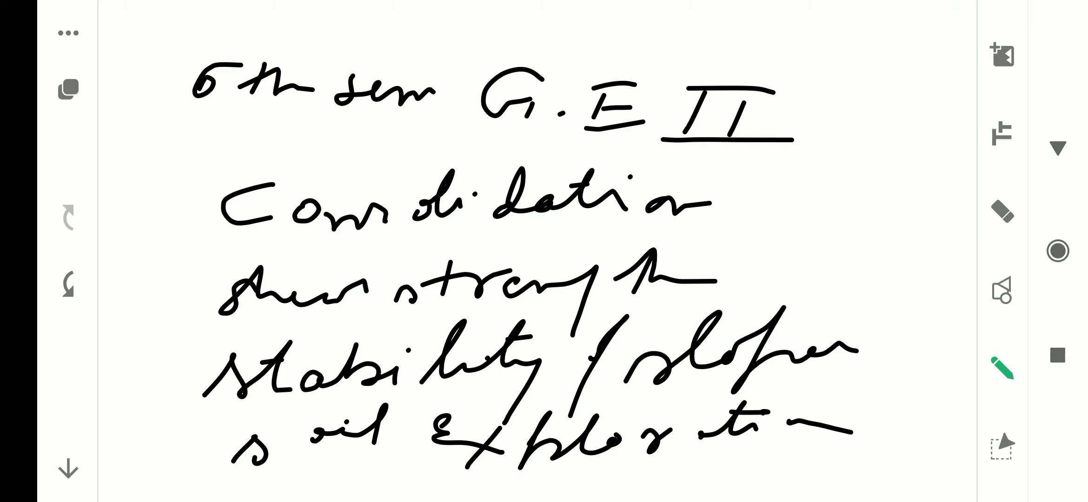
Draw a circled S beside shear strength and bullet all four topics
left_click_drag(879, 215, 786, 284)
mouse_move(865, 194)
left_mouse_down()
mouse_move(935, 239)
mouse_move(776, 196)
left_mouse_up()
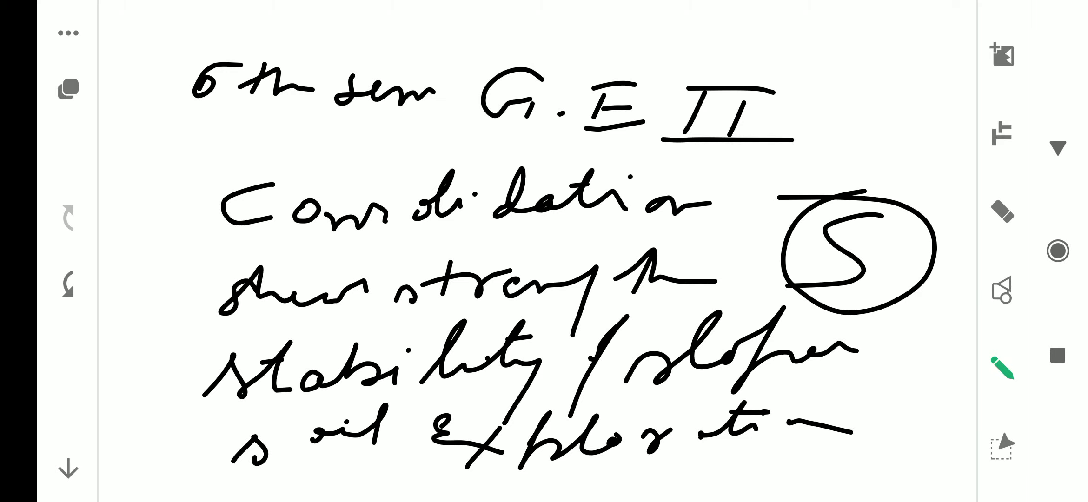
left_click(178, 213)
left_click(175, 299)
left_click(189, 378)
left_click(199, 454)
Add a sixth page and write a circled number 2 for the second book
left_click(68, 88)
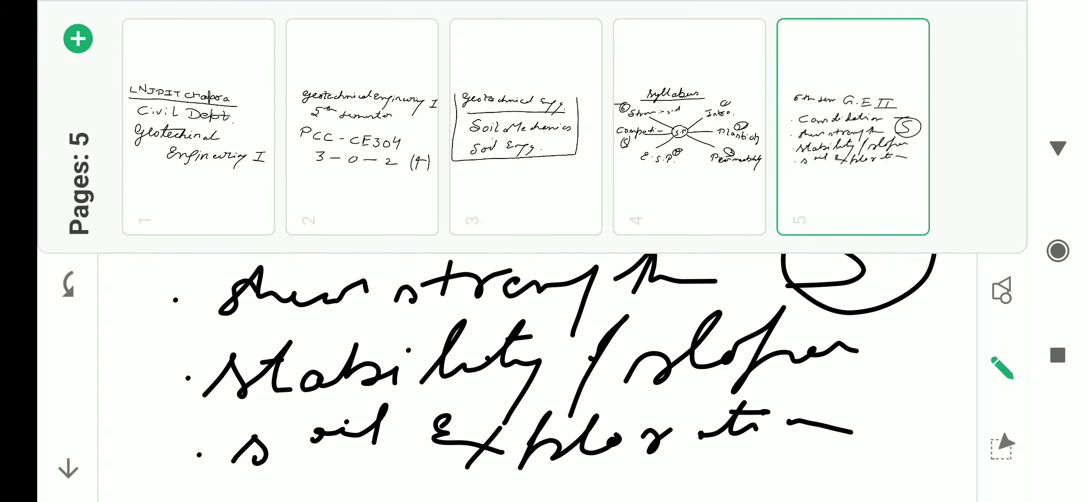
left_click(77, 38)
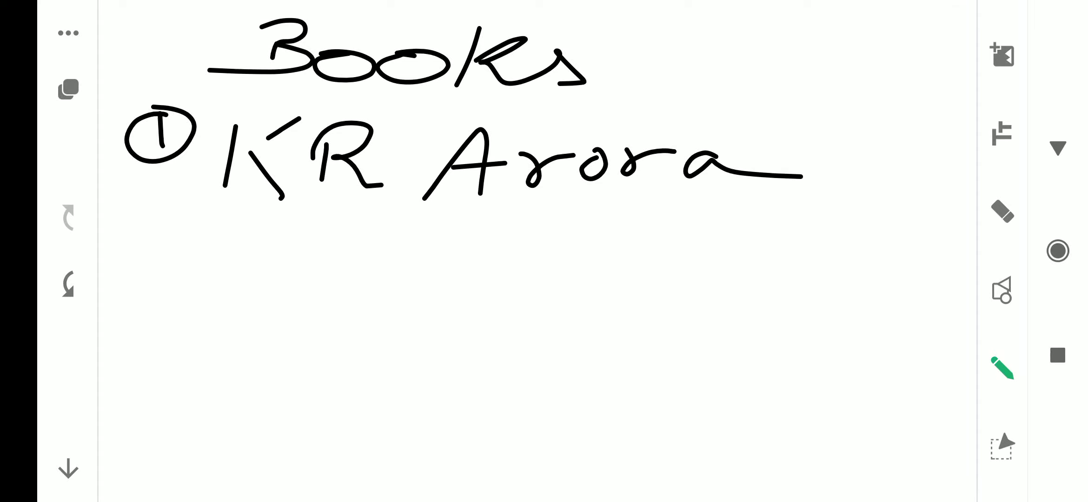
left_click_drag(146, 280, 187, 313)
mouse_move(191, 267)
left_mouse_down()
mouse_move(119, 307)
mouse_move(180, 266)
left_mouse_up()
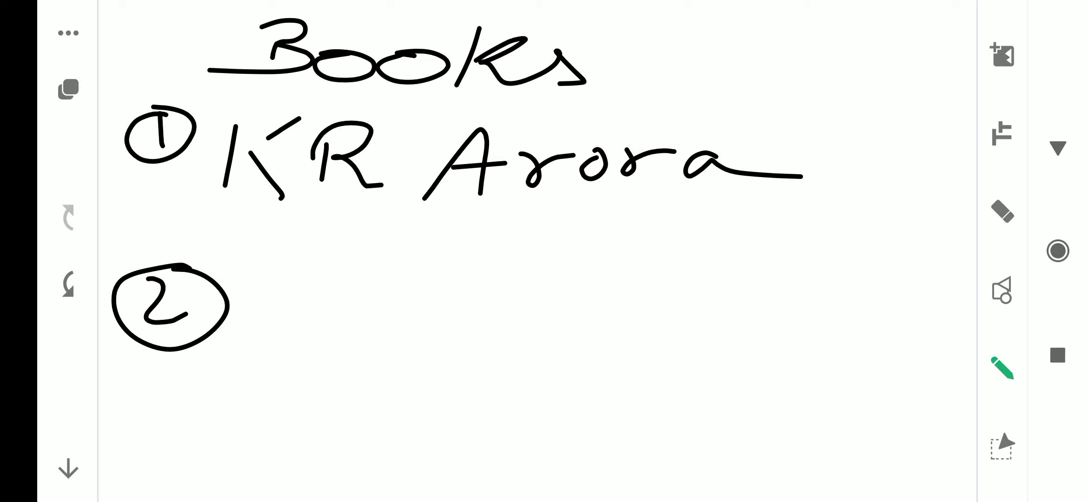
Write 'Gopal Ranjan' beside the 2, then underline it and KR Arora
mouse_move(299, 296)
left_mouse_down()
mouse_move(289, 330)
mouse_move(304, 359)
left_mouse_up()
left_click_drag(365, 302, 363, 394)
left_click_drag(374, 340, 507, 336)
left_click_drag(599, 289, 571, 338)
mouse_move(583, 294)
left_mouse_down()
mouse_move(679, 324)
mouse_move(722, 322)
mouse_move(707, 395)
left_mouse_up()
left_click(764, 267)
left_click_drag(790, 327, 884, 339)
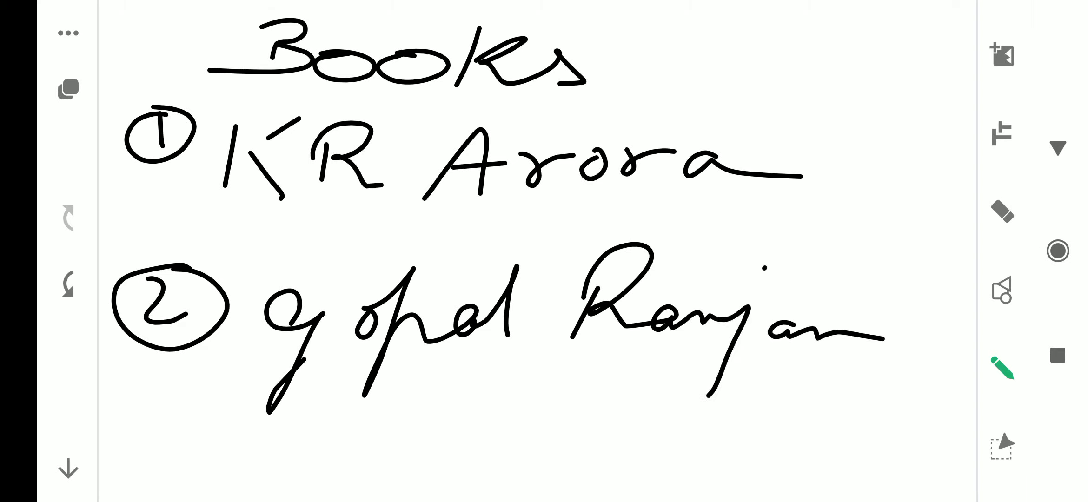
left_click_drag(154, 451, 872, 461)
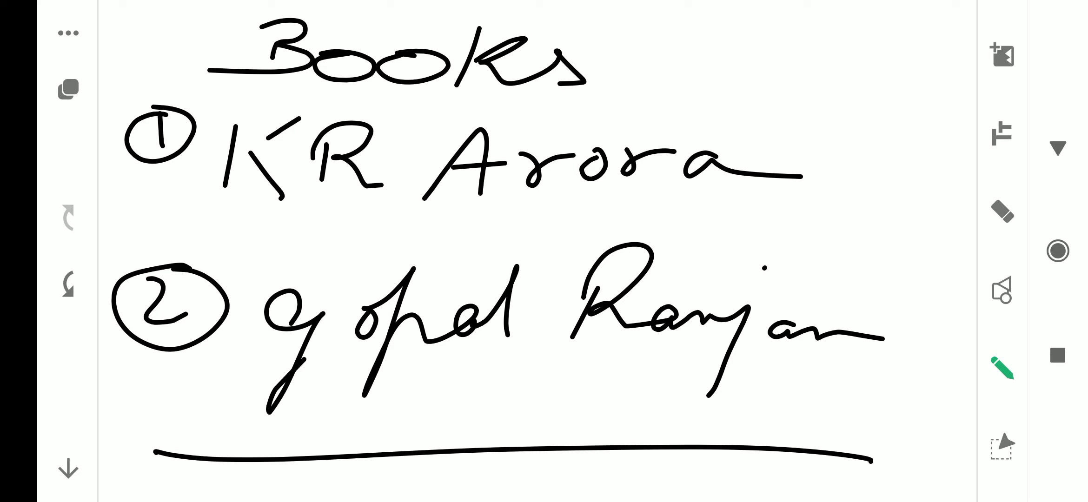
left_click_drag(148, 216, 841, 224)
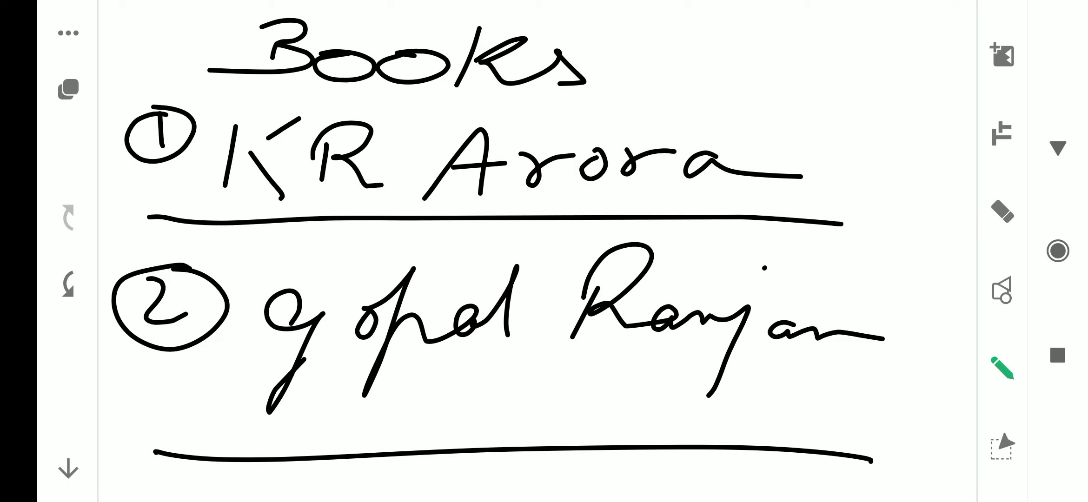
left_click(68, 88)
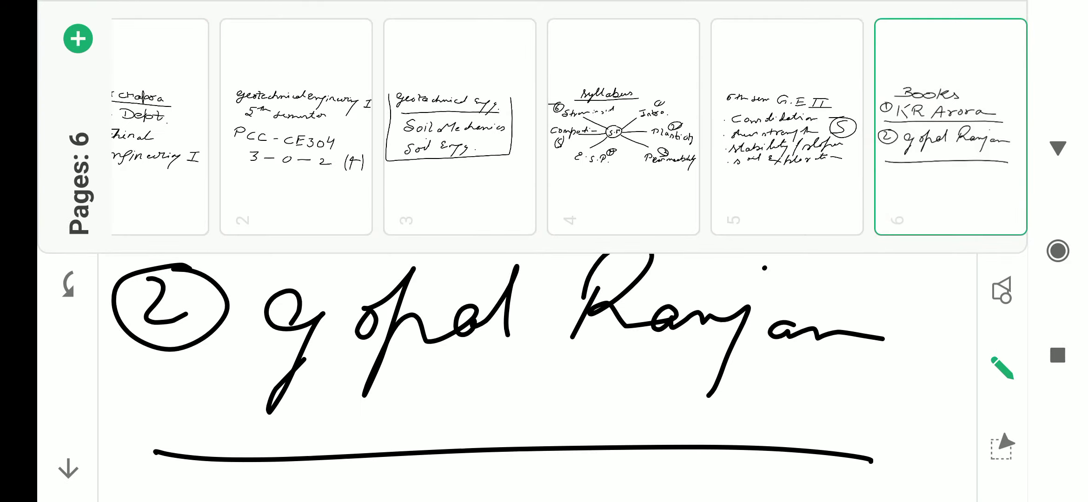
Add a blank seventh page from the pages overview
left_click(78, 38)
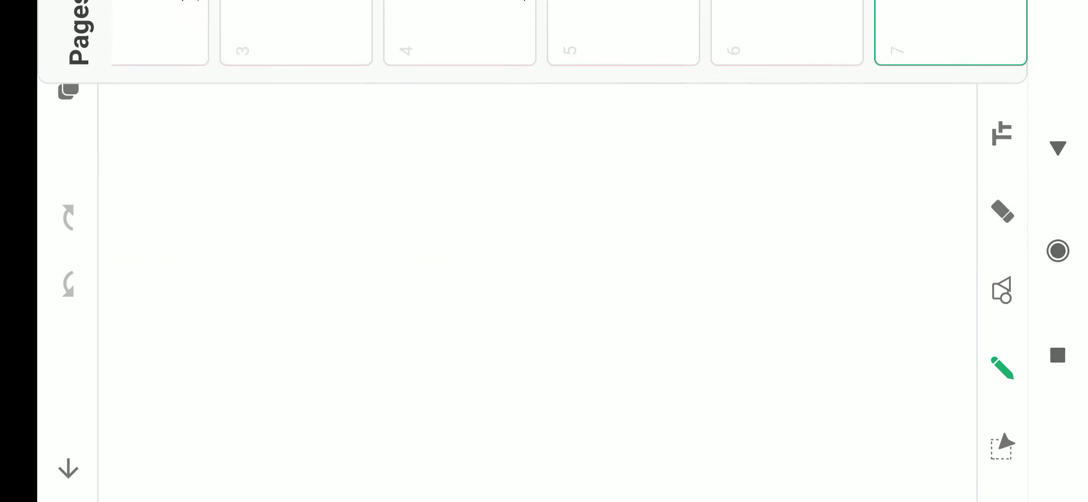